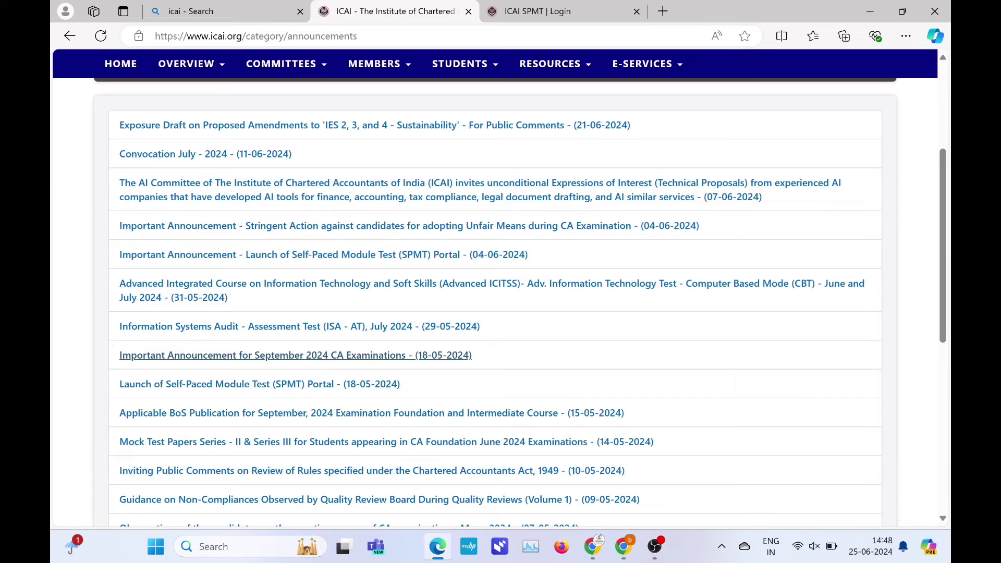
# - Read the Launch of Self-Paced Module Test (SPMT) Portal announcement dated 18-05-2024 and return to the announcements list
pyautogui.click(260, 383)
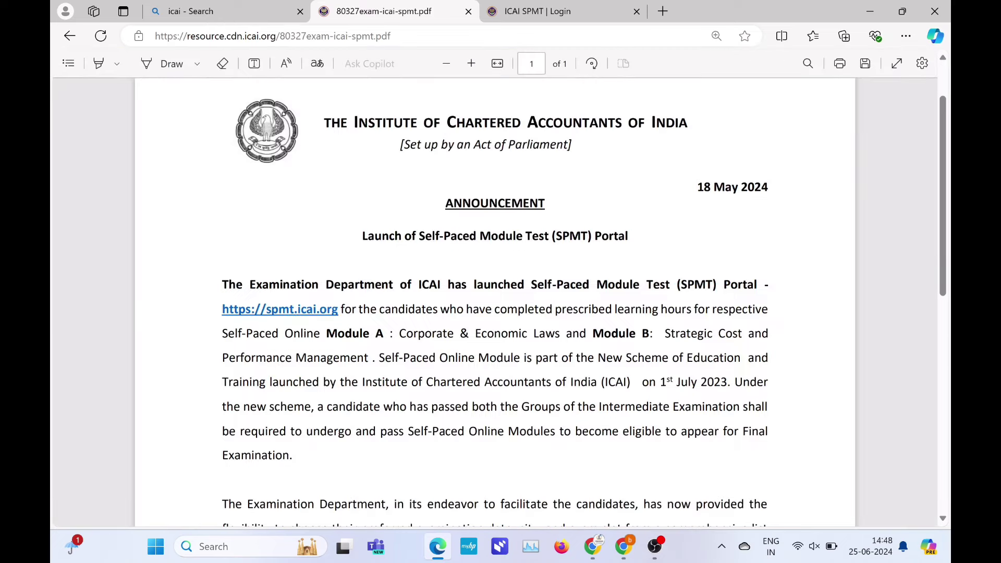
pyautogui.click(69, 35)
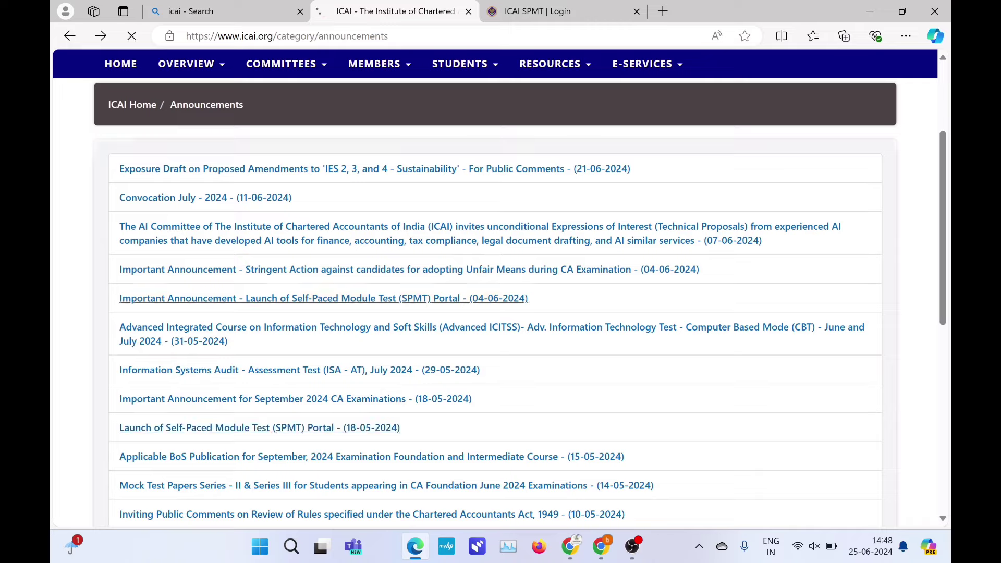
# - Open the SPMT Portal announcement dated 04-06-2024, follow its lms.icai.org link and dismiss the Important Updates notice
pyautogui.click(339, 298)
pyautogui.scroll(-5, 339, 297)
pyautogui.click(697, 304)
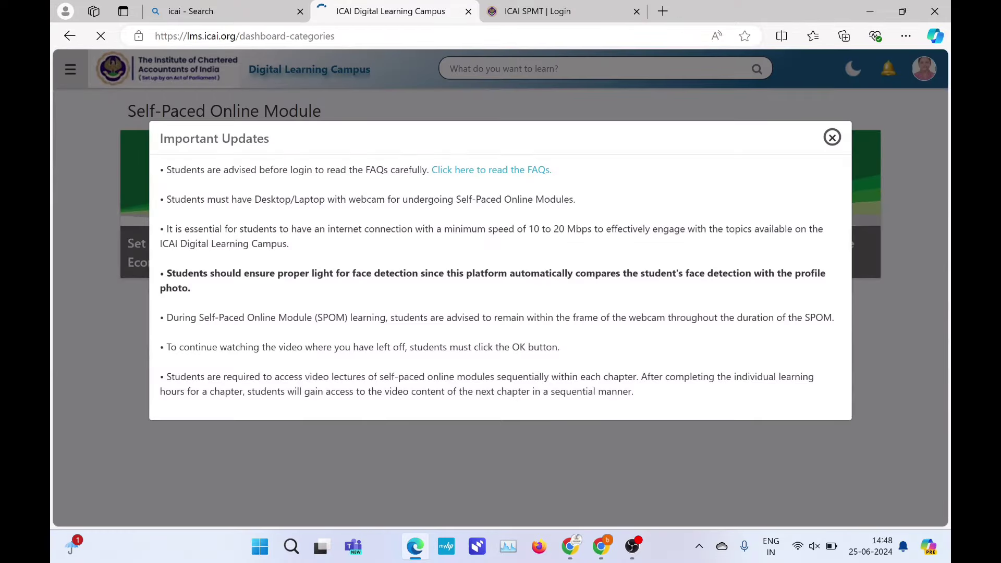
pyautogui.press('Escape')
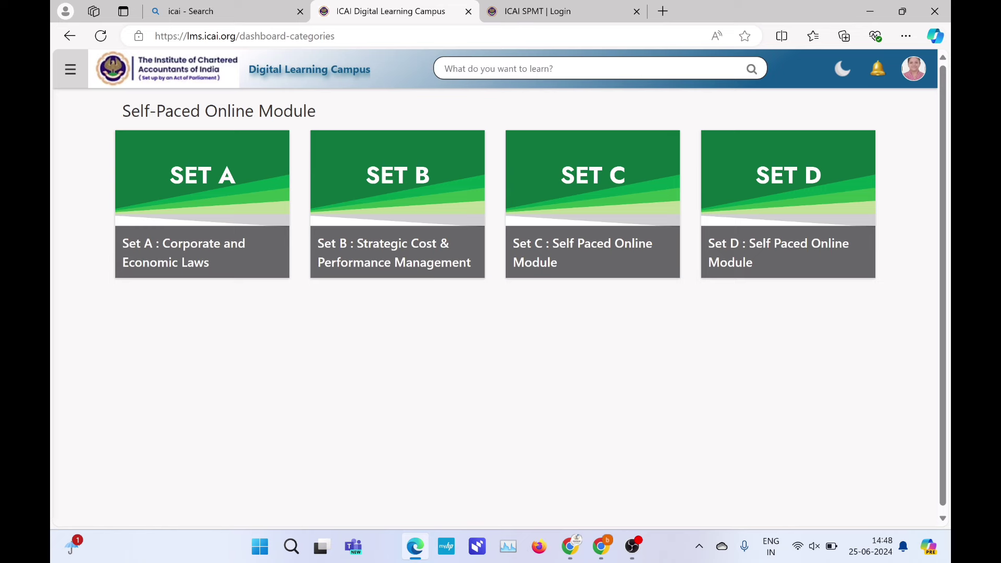
# - Open the Digital Learning Campus dashboard to check the completion progress of the self-paced module sets
pyautogui.click(71, 69)
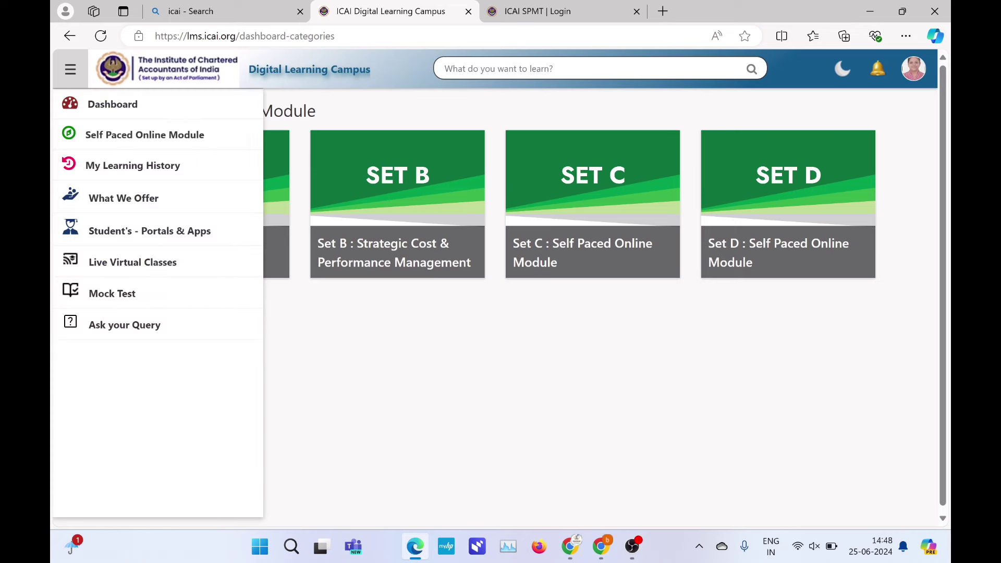
pyautogui.click(144, 134)
pyautogui.click(70, 70)
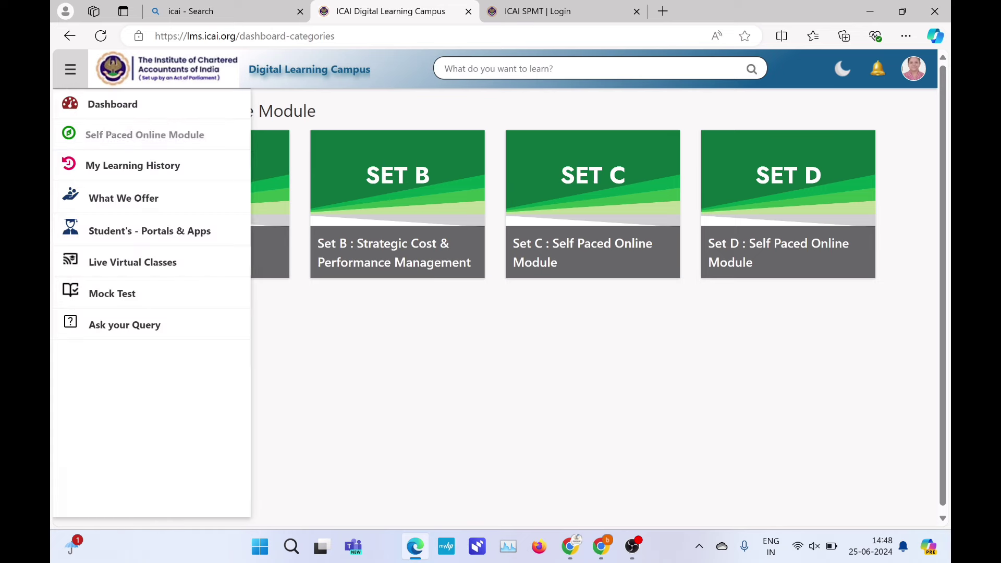
pyautogui.click(112, 103)
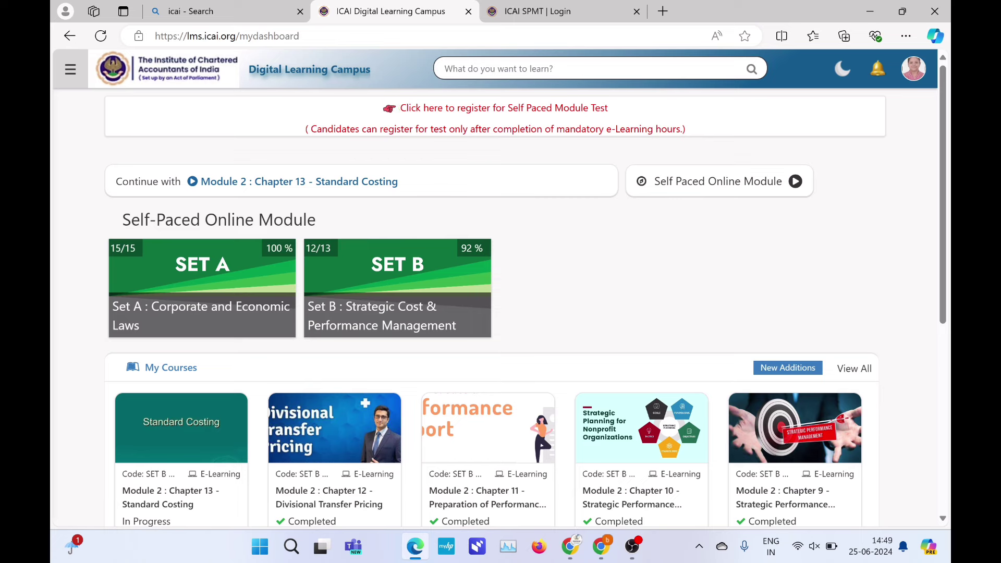
pyautogui.click(537, 11)
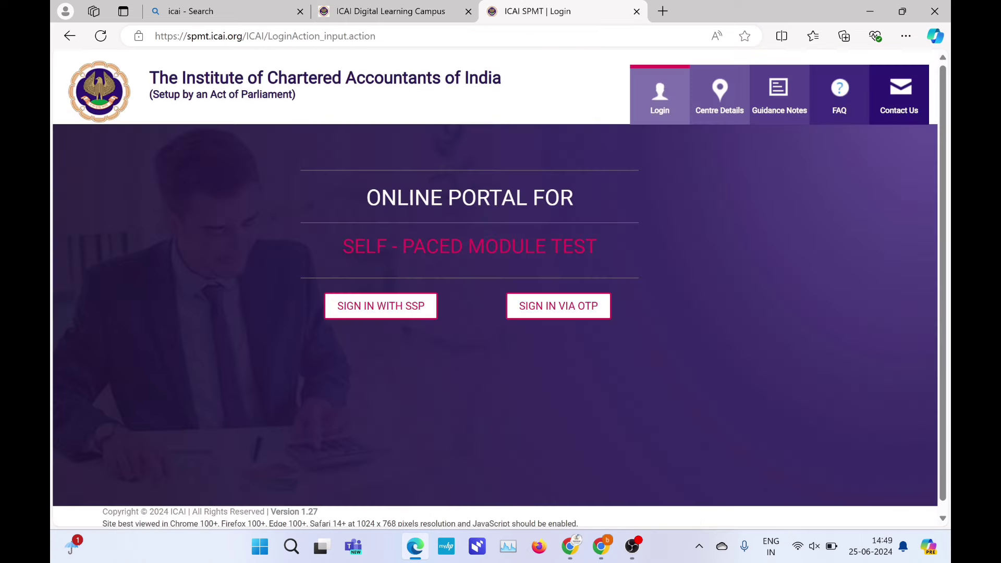
pyautogui.click(390, 11)
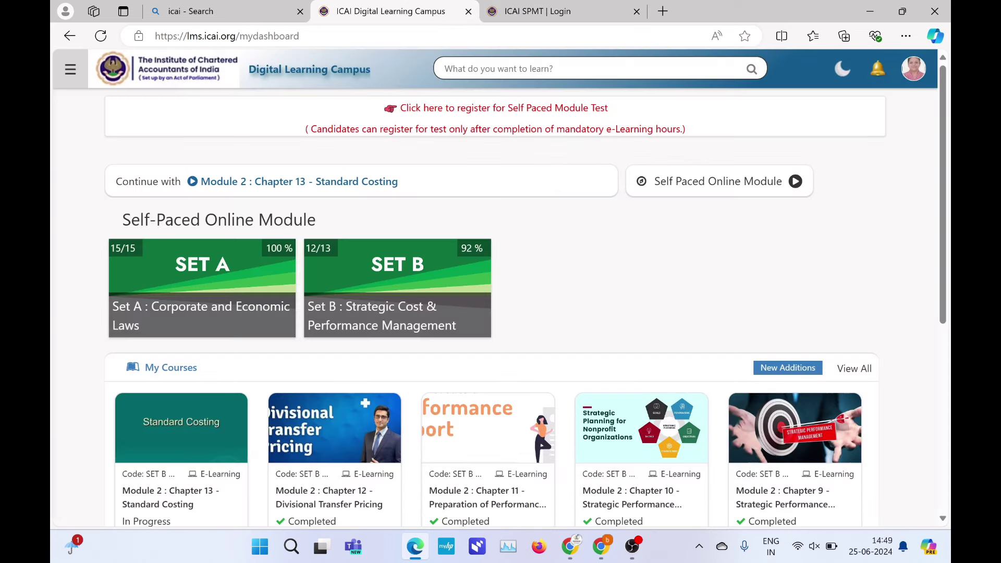
pyautogui.click(70, 36)
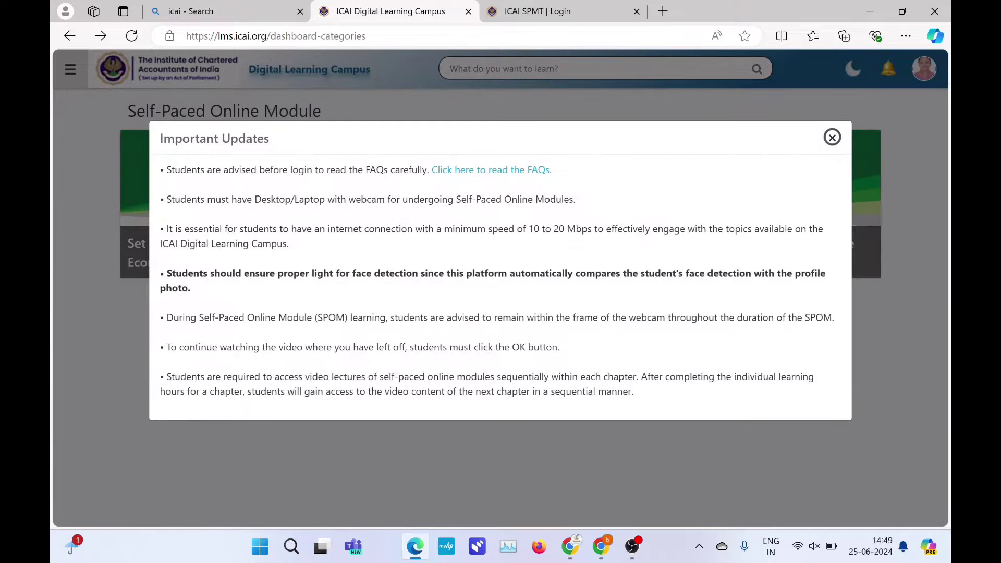
pyautogui.click(831, 137)
pyautogui.click(69, 36)
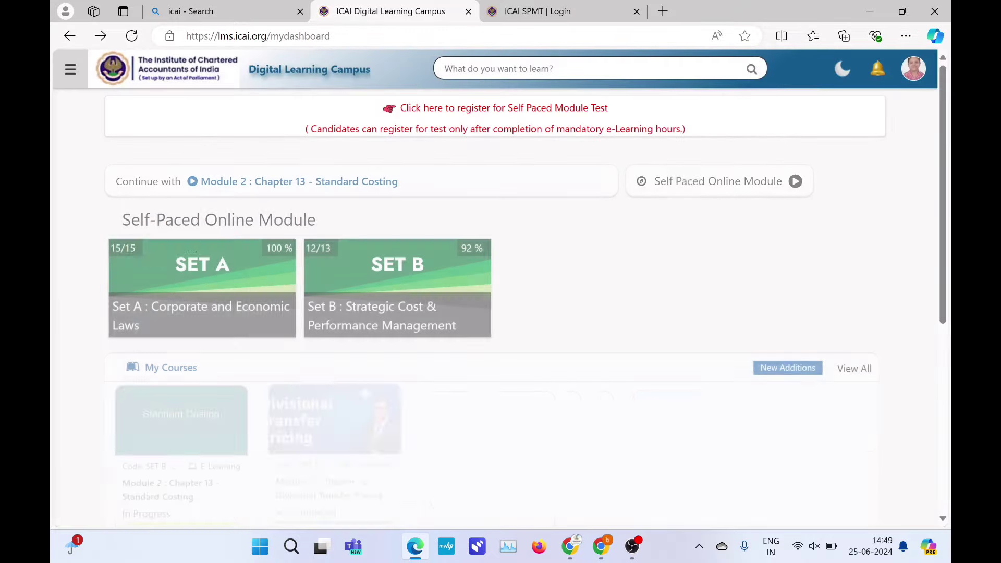
# - Open the ICAI website from the icai search results and go to its Important Announcements list
pyautogui.hotkey('ctrl', 'shift', 'Tab')
pyautogui.click(224, 214)
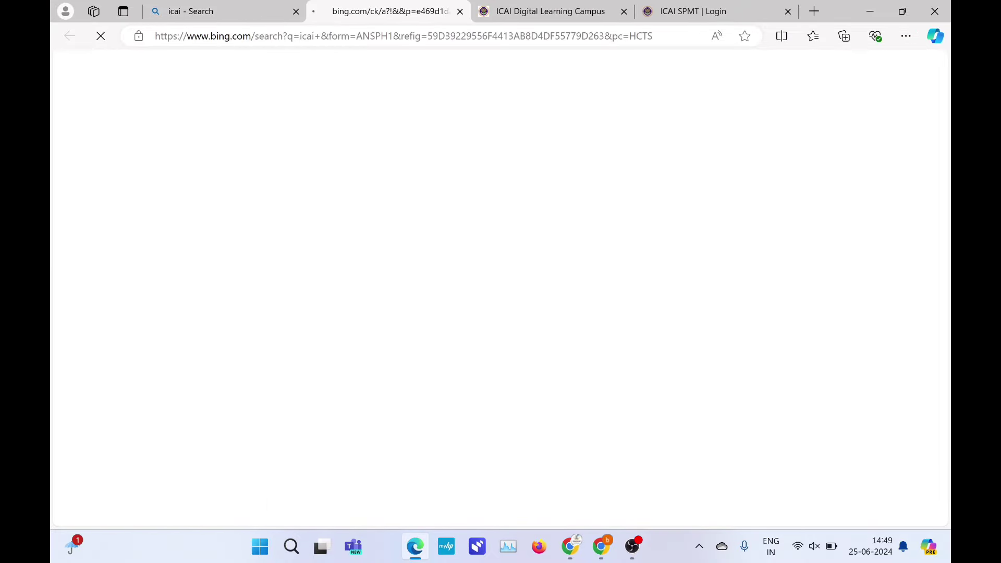
pyautogui.scroll(-7, 500, 302)
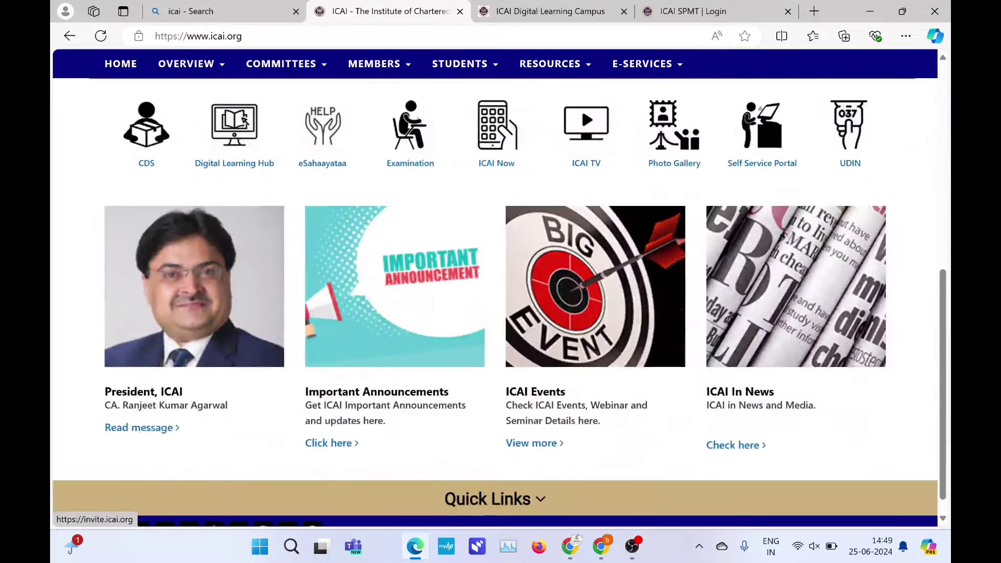
pyautogui.click(329, 440)
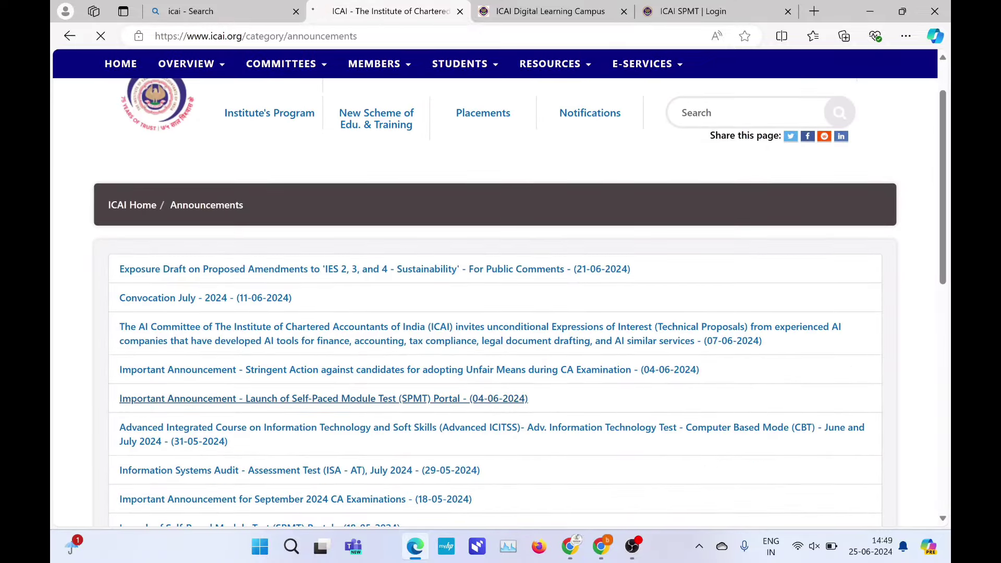
# - Open the SPMT Portal launch announcement dated 04-06-2024 and follow its link to spmt.icai.org
pyautogui.click(260, 401)
pyautogui.scroll(-2, 501, 302)
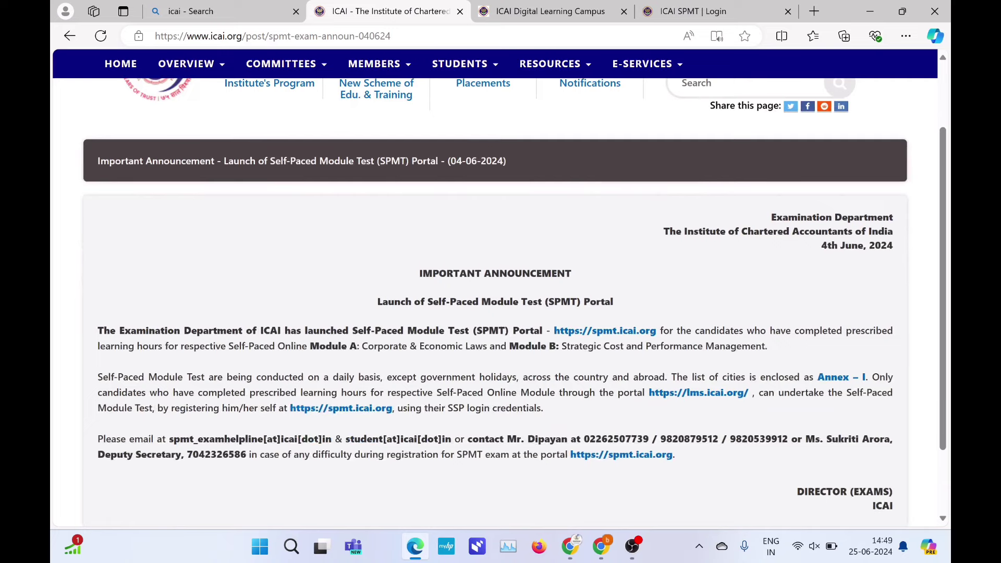
pyautogui.click(604, 331)
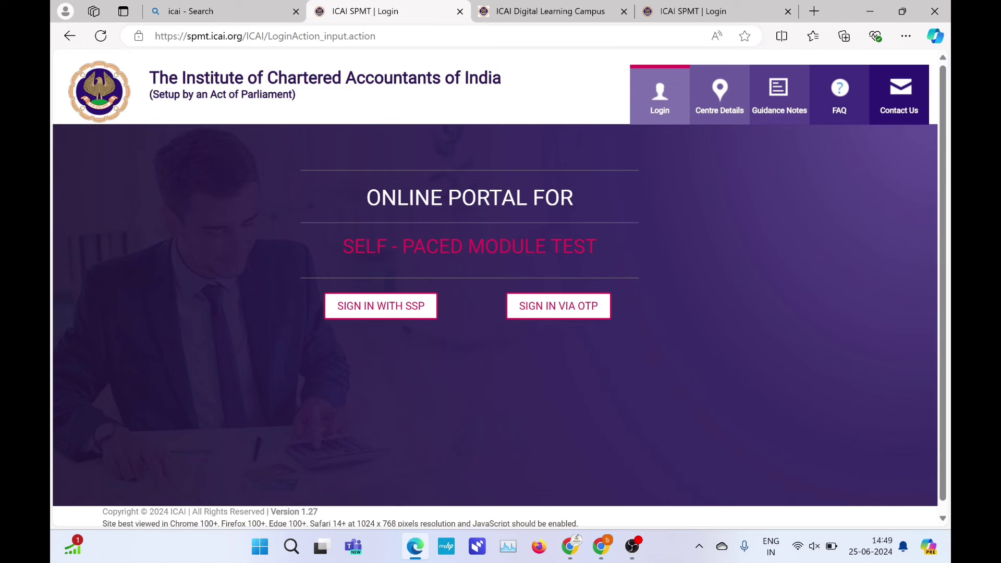
# - Search the portal's centre details for test centres in Patna, Bihar, India
pyautogui.click(719, 96)
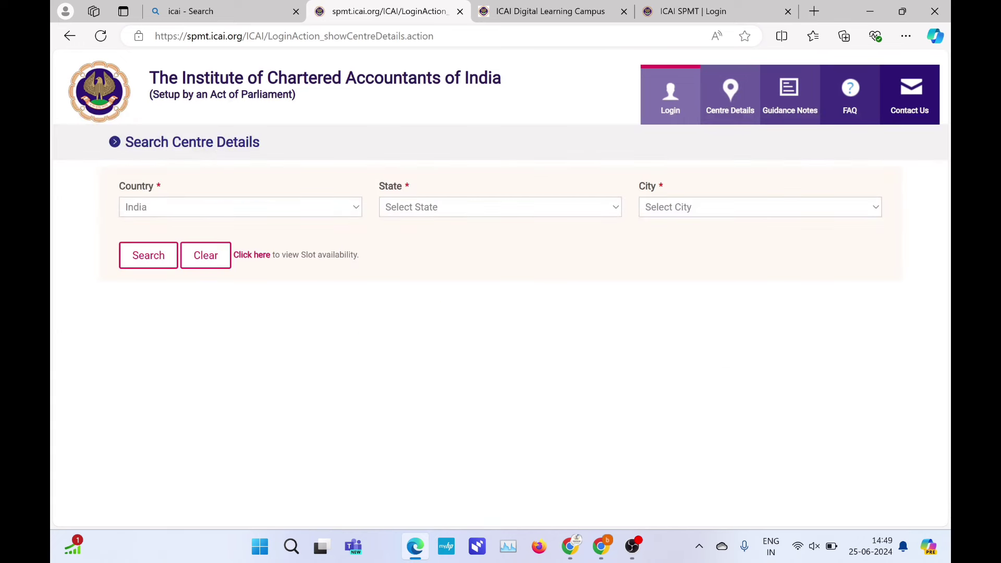
pyautogui.click(500, 207)
pyautogui.click(397, 343)
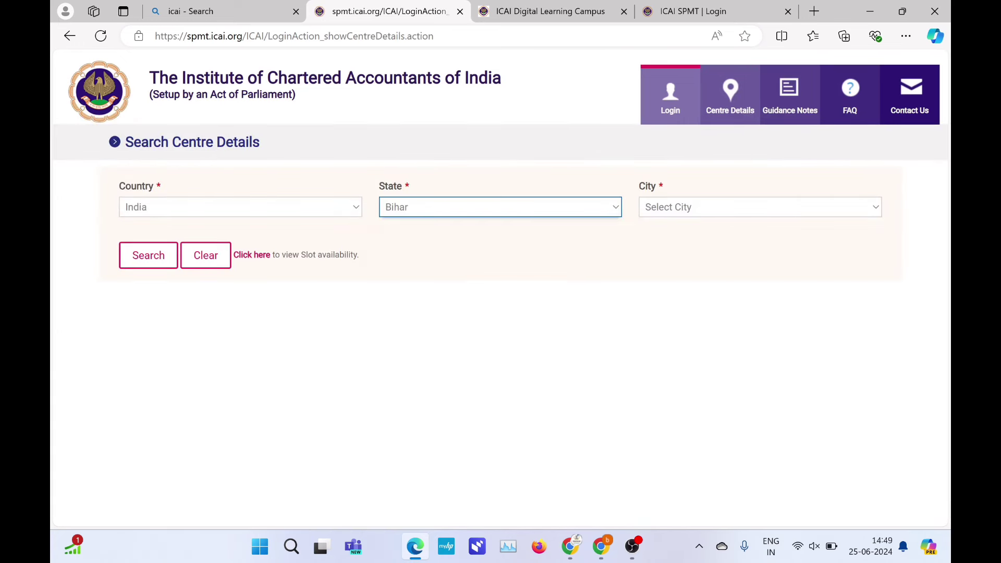
pyautogui.click(759, 207)
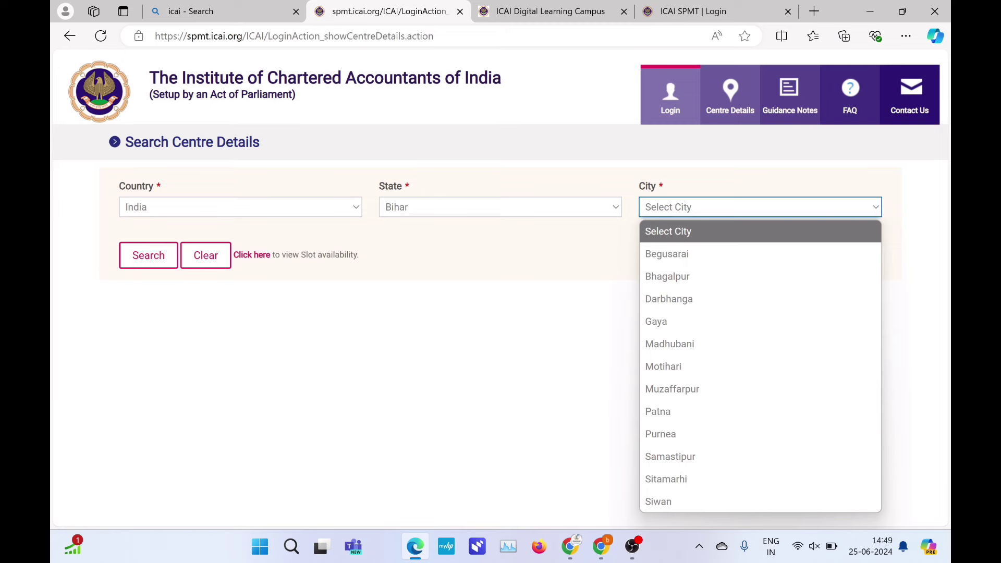
pyautogui.click(657, 411)
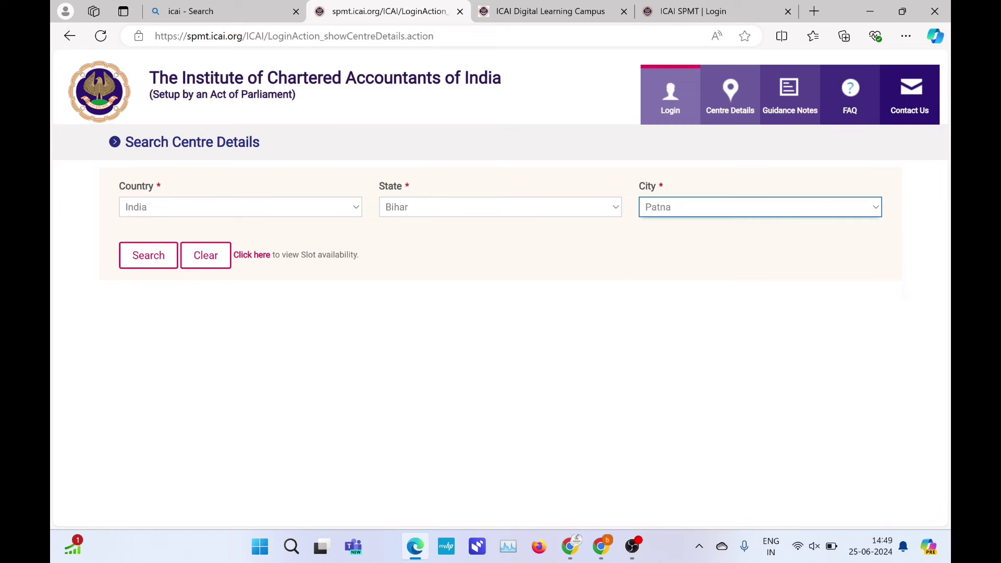
pyautogui.click(149, 255)
pyautogui.scroll(-1, 501, 287)
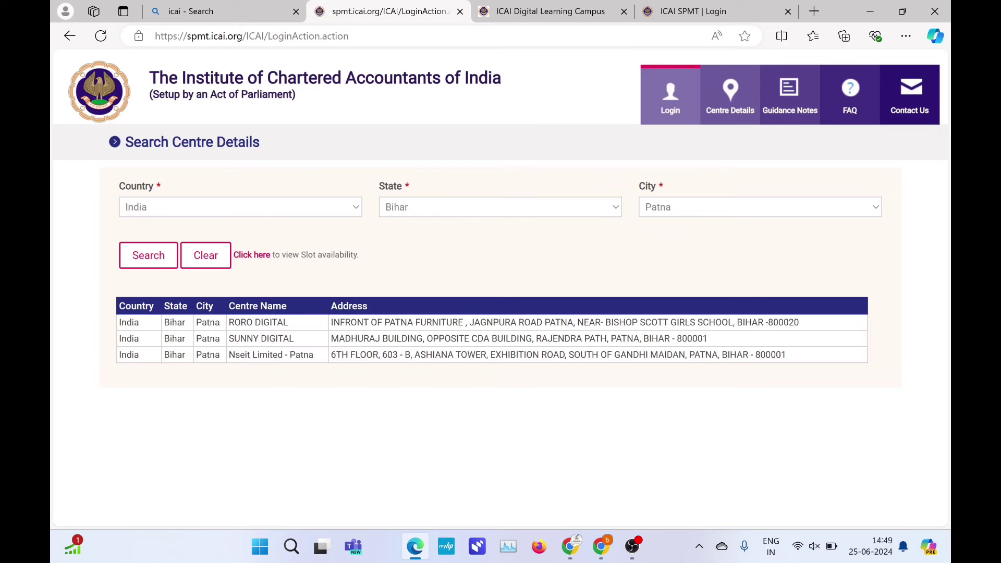
# - Open the slot availability form and choose state Bihar, city Patna and test centre Nseit Limited - Patna
pyautogui.click(252, 254)
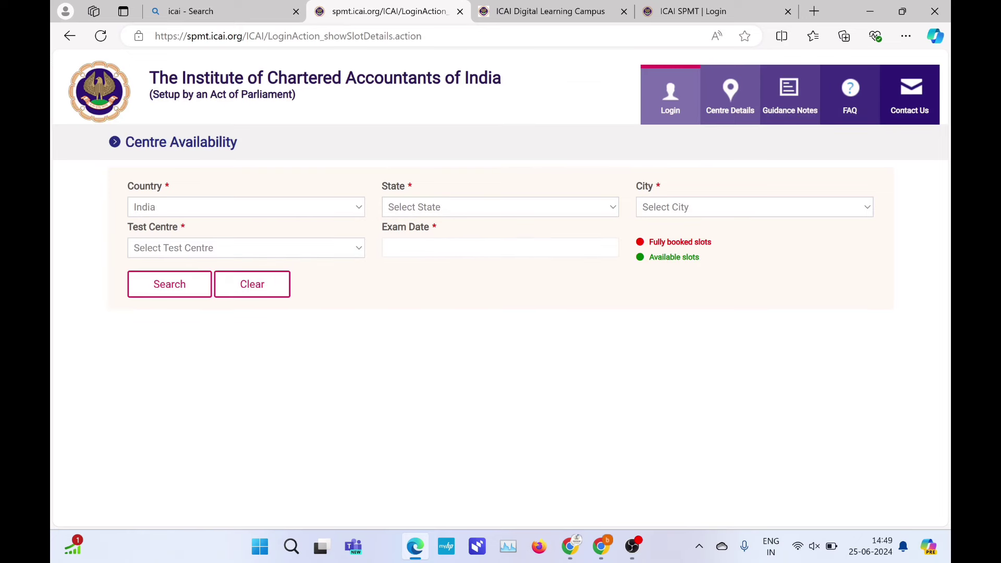
pyautogui.click(499, 206)
pyautogui.click(518, 344)
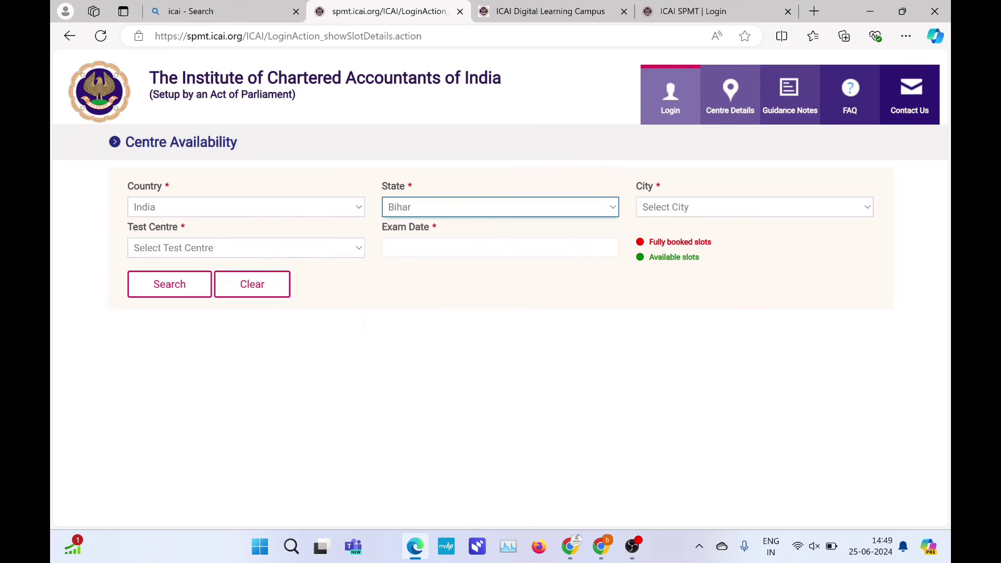
pyautogui.click(750, 207)
pyautogui.click(715, 415)
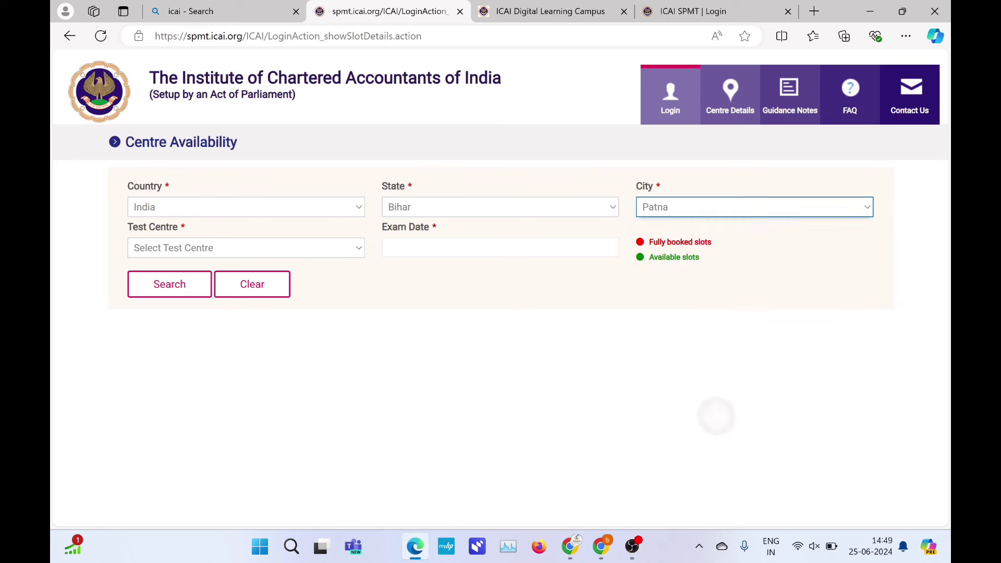
pyautogui.click(246, 247)
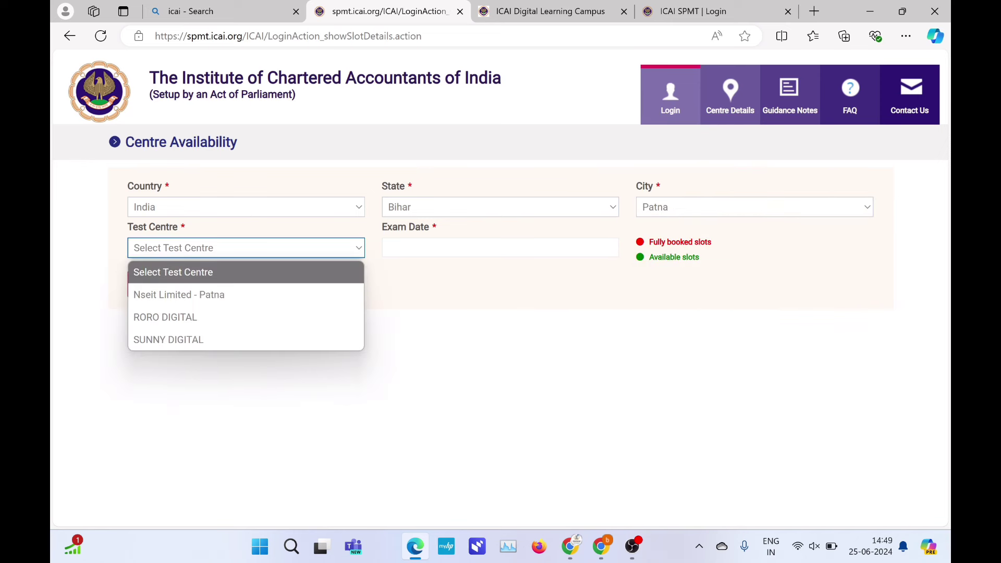
pyautogui.click(178, 294)
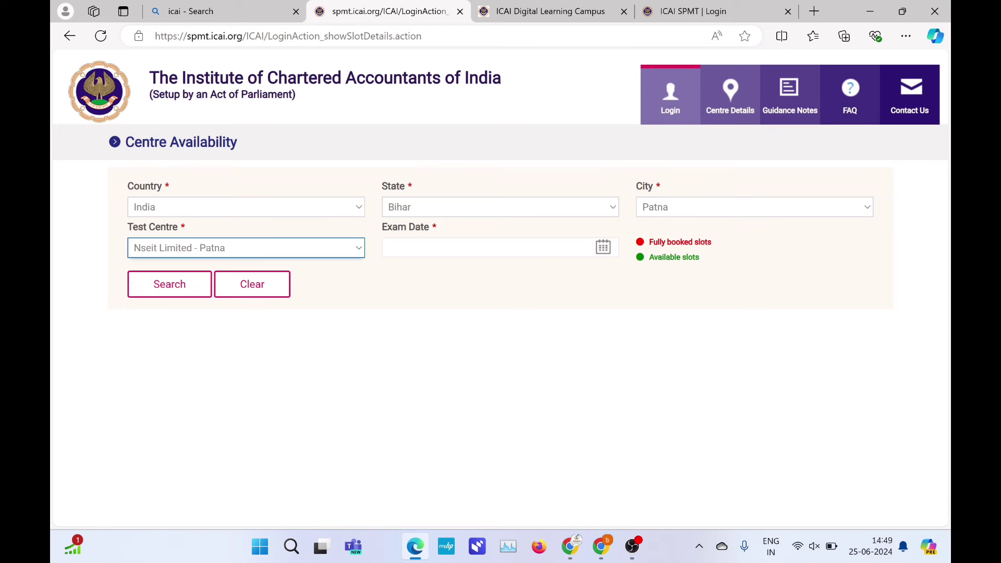
# - Set the exam date to 20-Jul-2024 and search for available time slots at the chosen centre
pyautogui.click(587, 249)
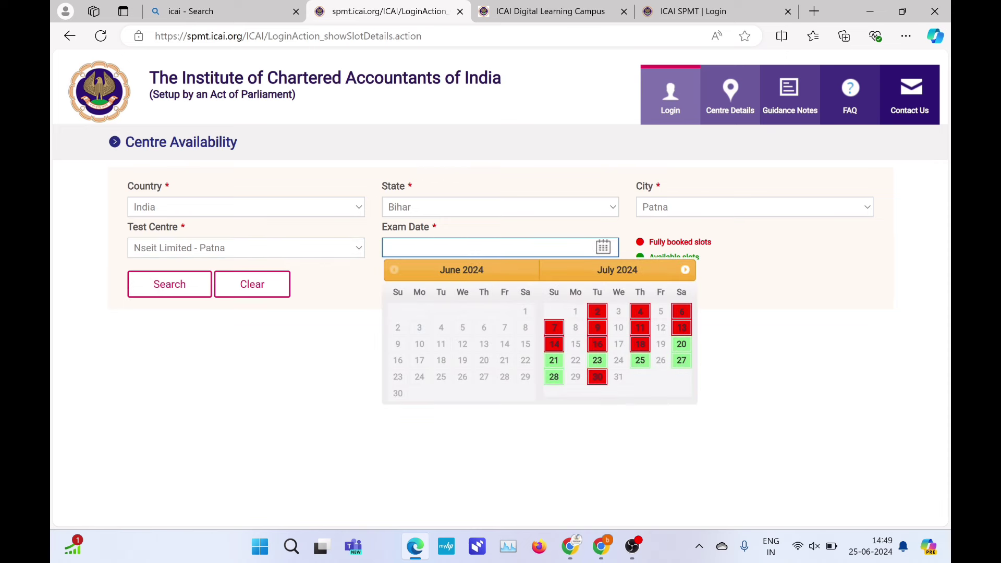
pyautogui.click(681, 344)
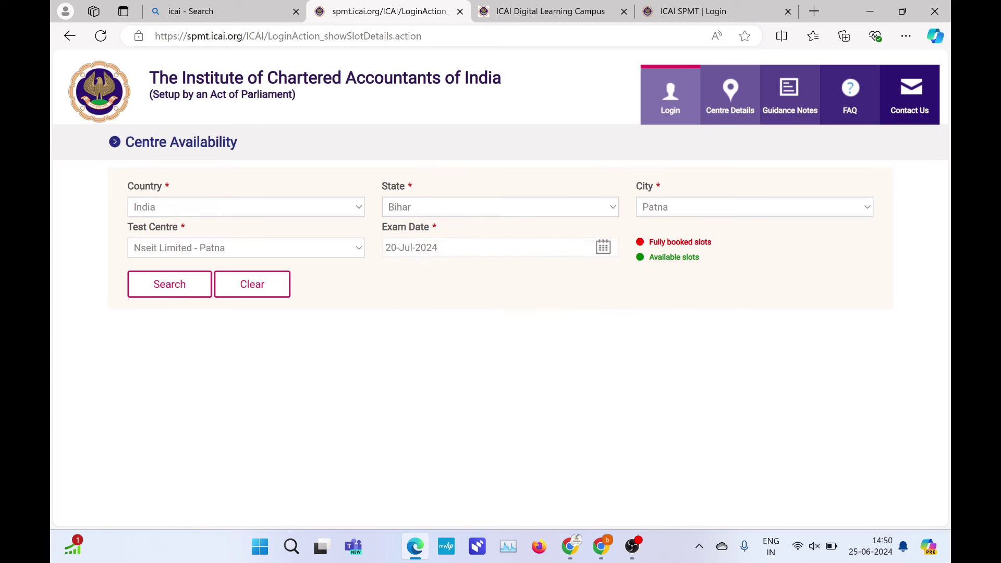
pyautogui.click(169, 284)
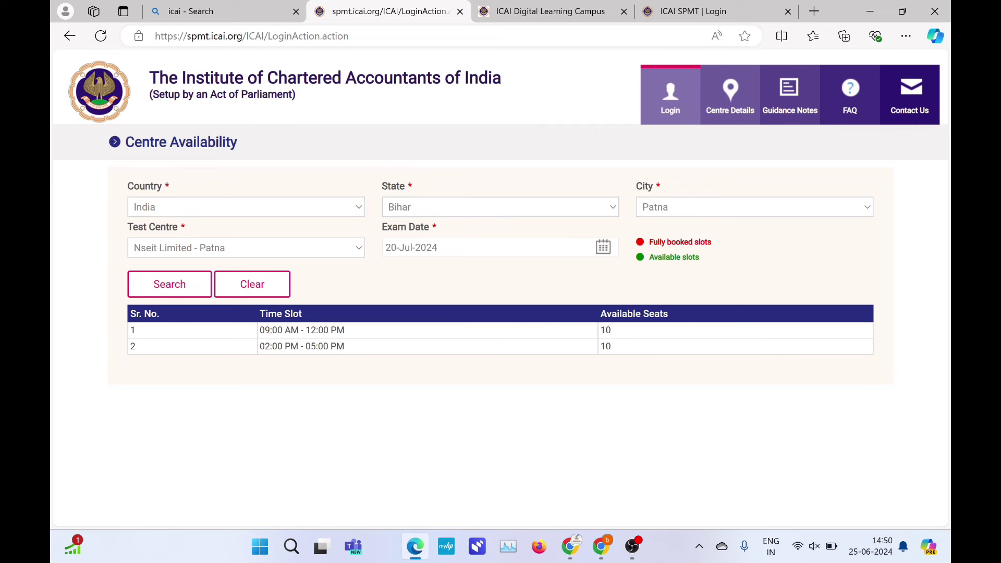
# - Return to the portal's login page and sign in with the SSP account
pyautogui.click(670, 96)
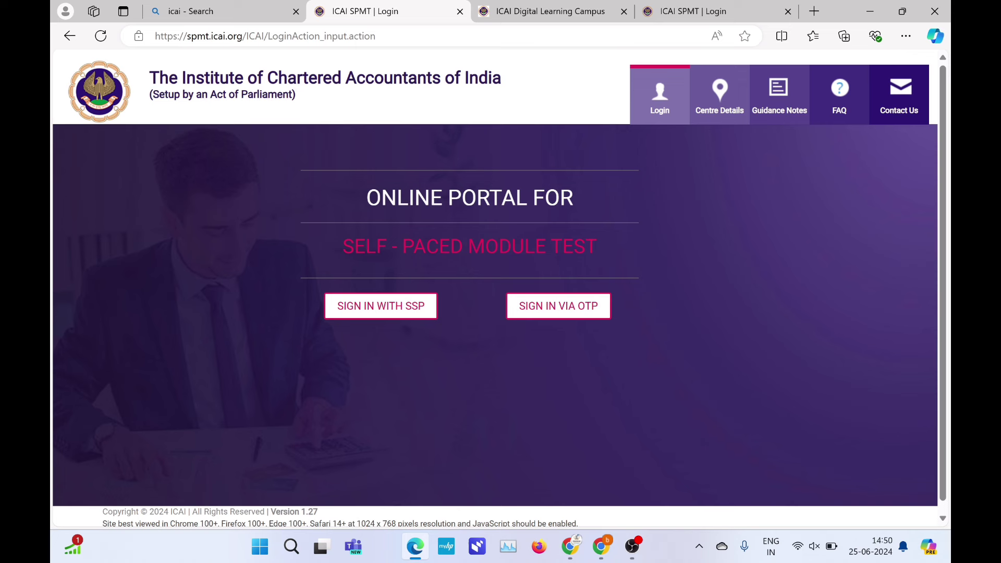
pyautogui.click(380, 306)
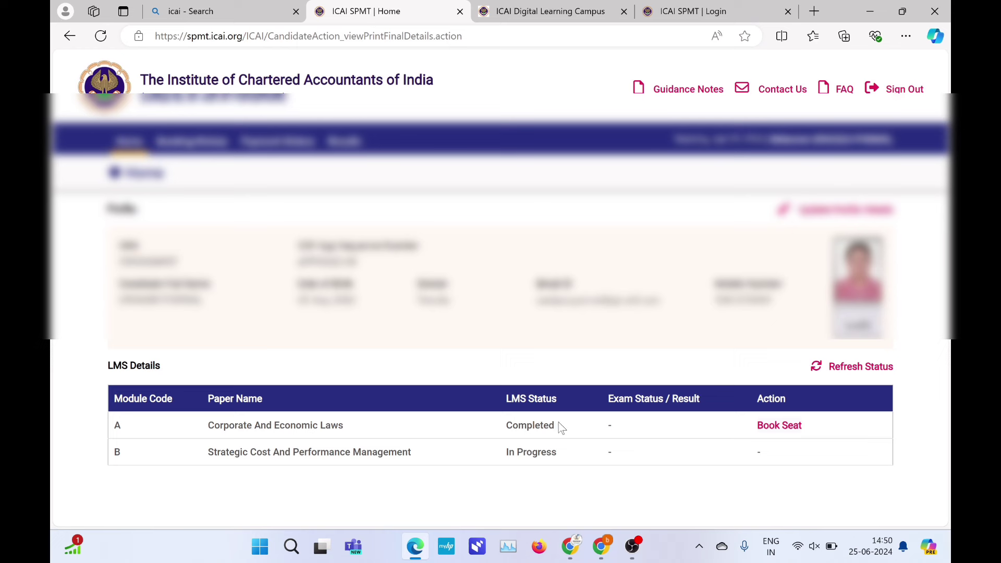
# - Start booking a seat for Module A, Corporate and Economic Laws, and accept the undertaking to proceed
pyautogui.click(776, 427)
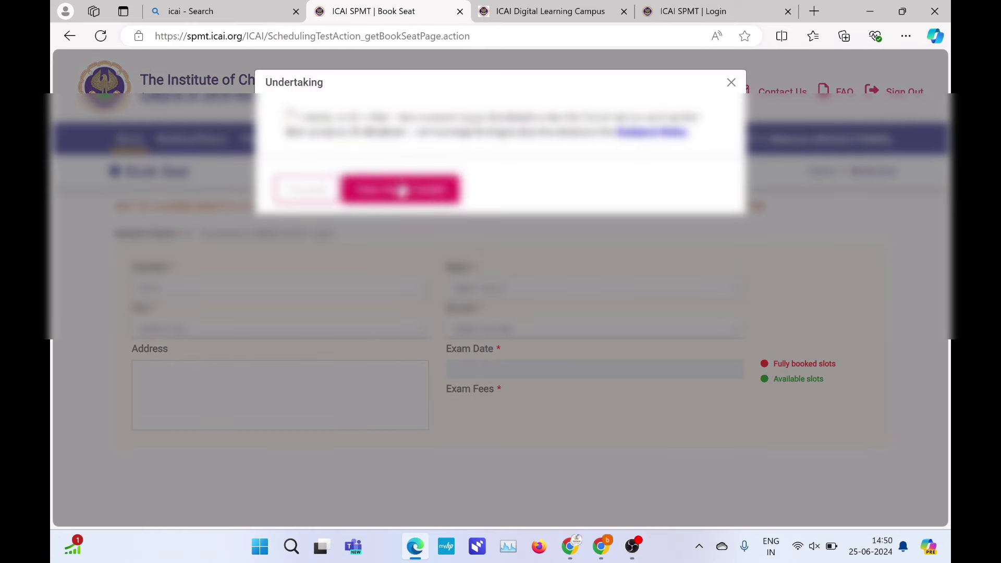
pyautogui.click(290, 116)
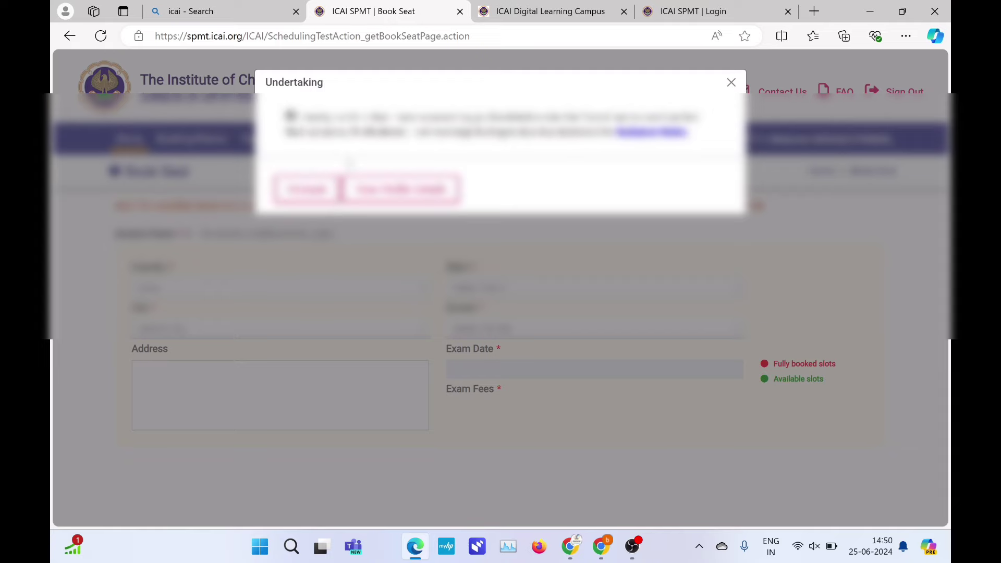
pyautogui.click(306, 189)
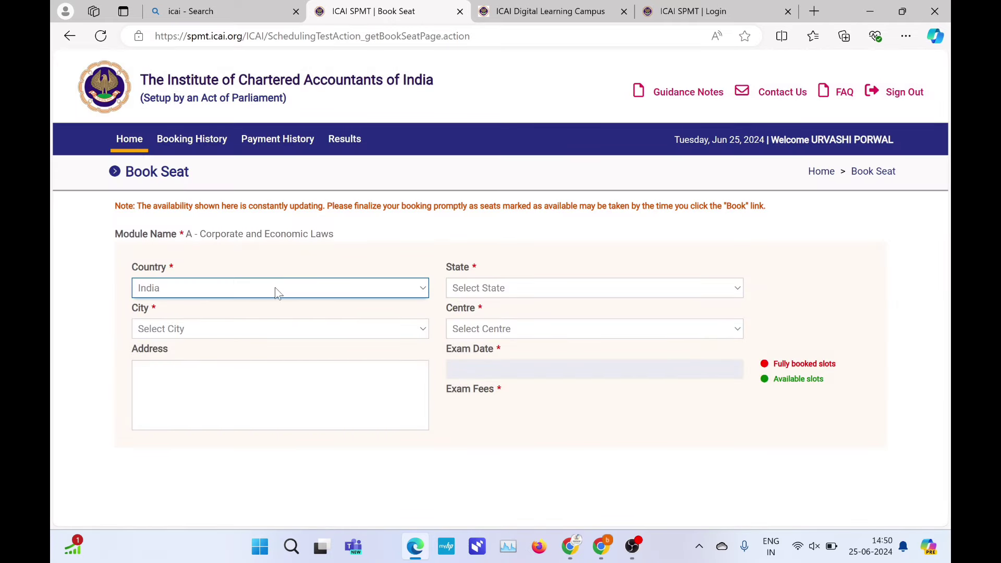
# - Choose country India, state Bihar, city Patna and centre Nseit Limited - Patna for the Module A seat
pyautogui.click(277, 292)
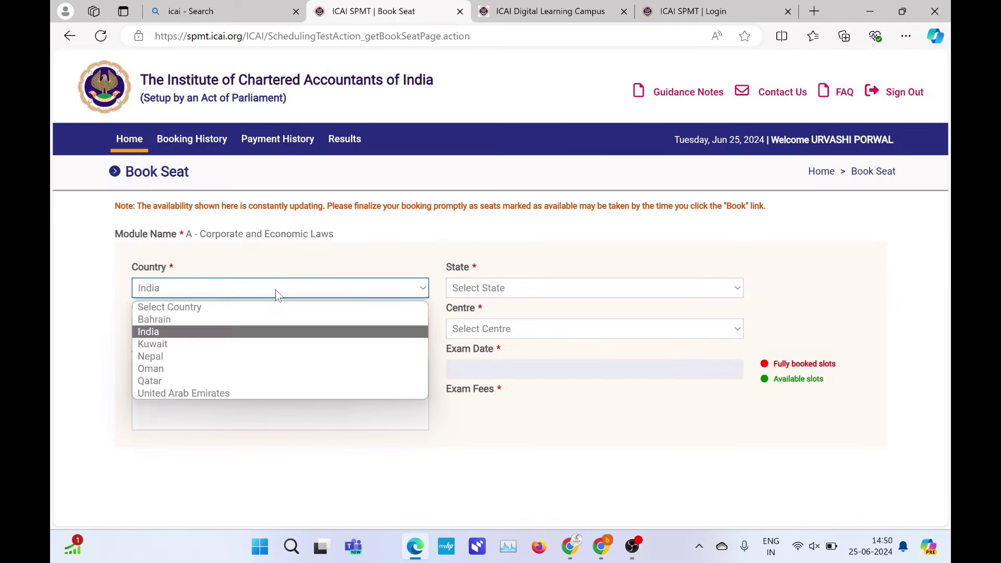
pyautogui.click(237, 334)
pyautogui.click(481, 288)
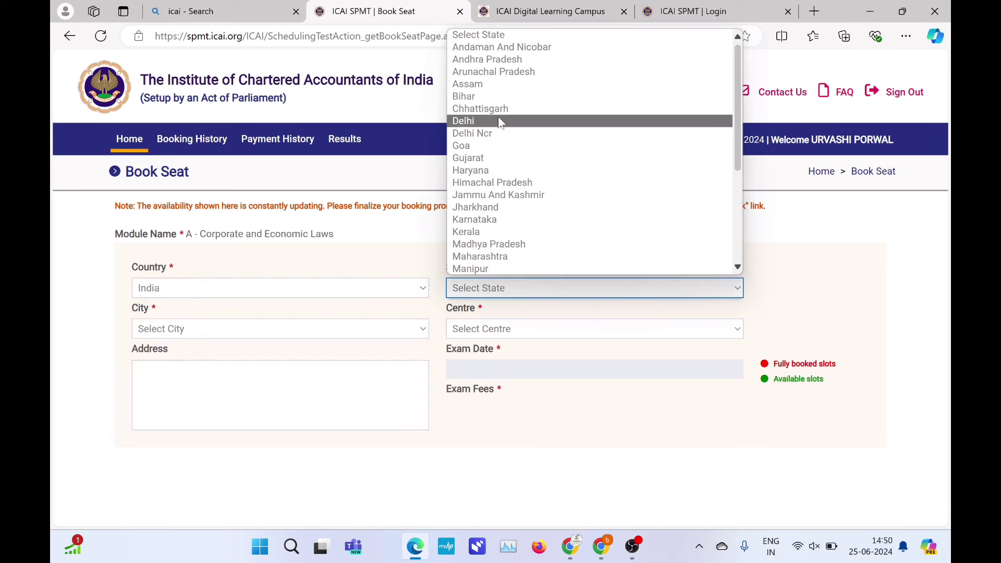
pyautogui.click(495, 97)
pyautogui.click(282, 330)
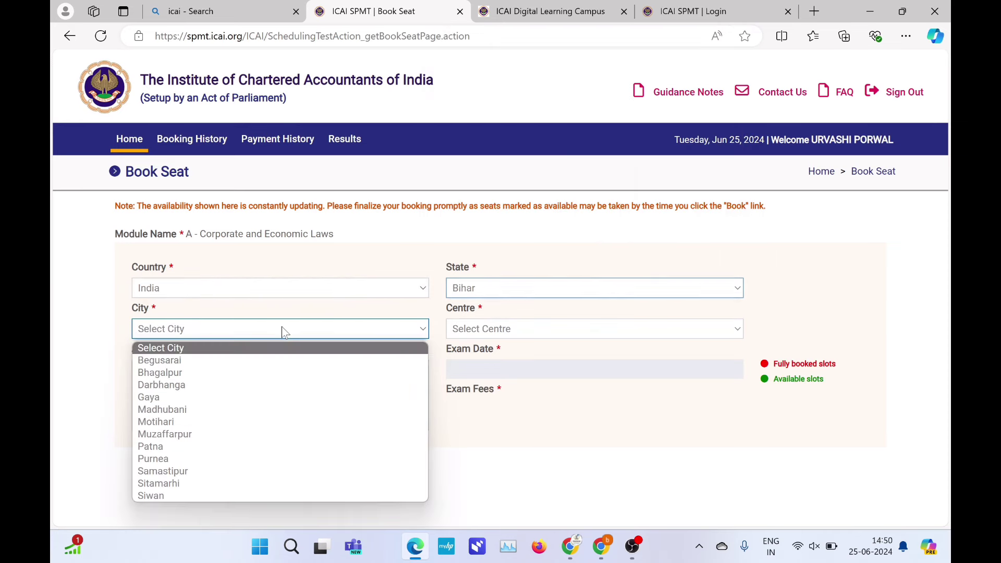
pyautogui.click(201, 446)
pyautogui.click(513, 331)
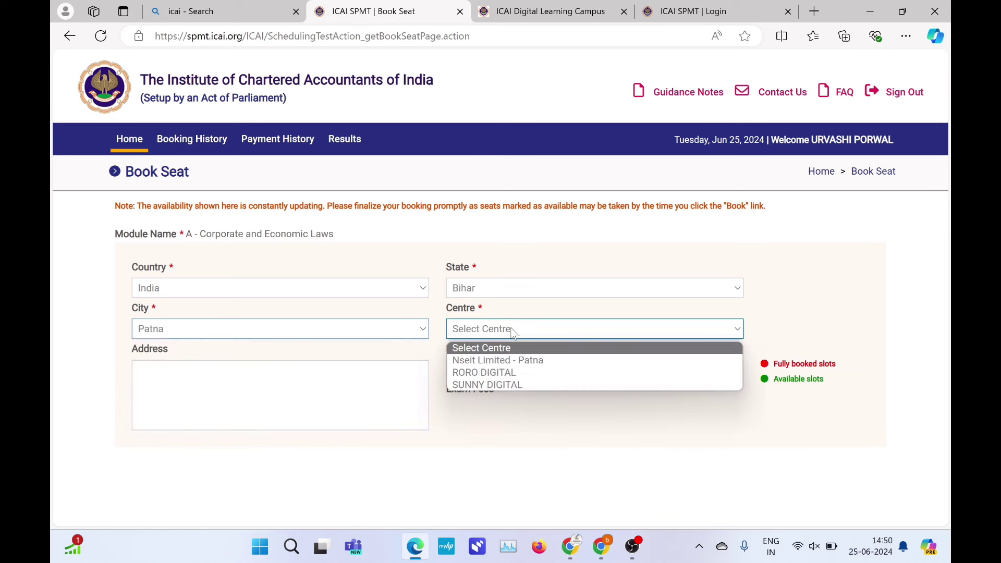
pyautogui.click(506, 361)
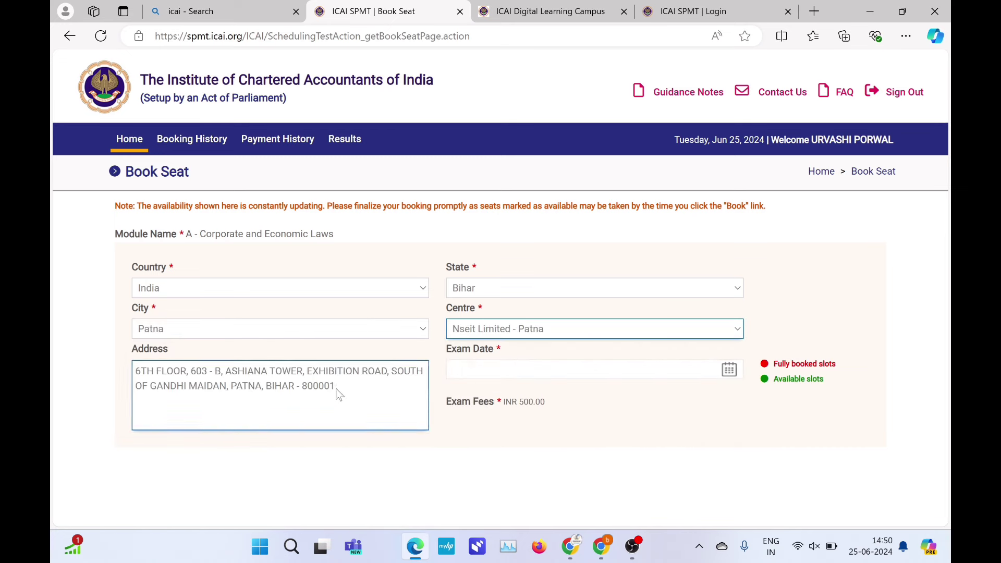
# - Set the exam date to 21-Jul-2024 and start booking the 09:00 AM slot
pyautogui.click(729, 369)
pyautogui.click(621, 314)
pyautogui.scroll(-3, 599, 339)
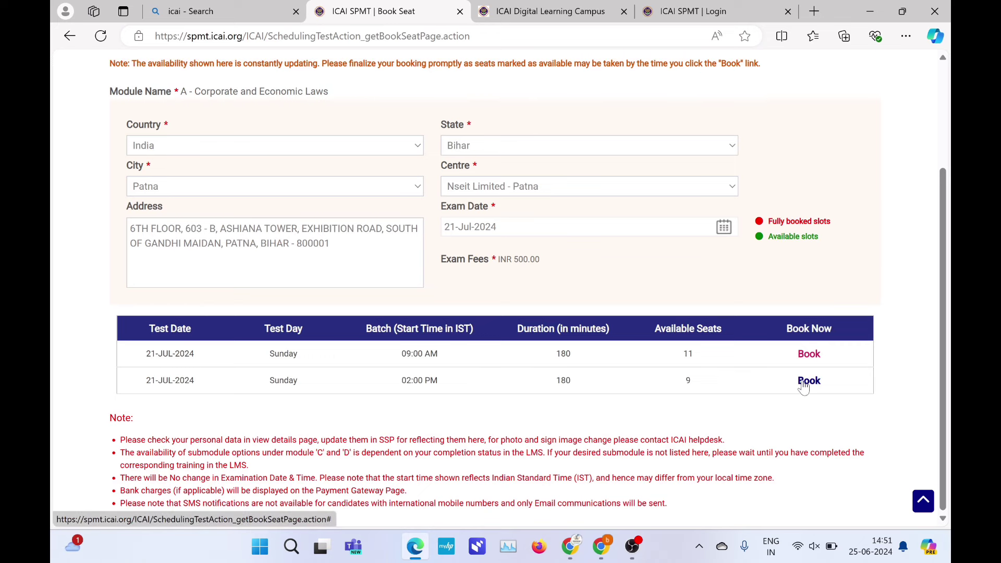
pyautogui.scroll(-1, 803, 386)
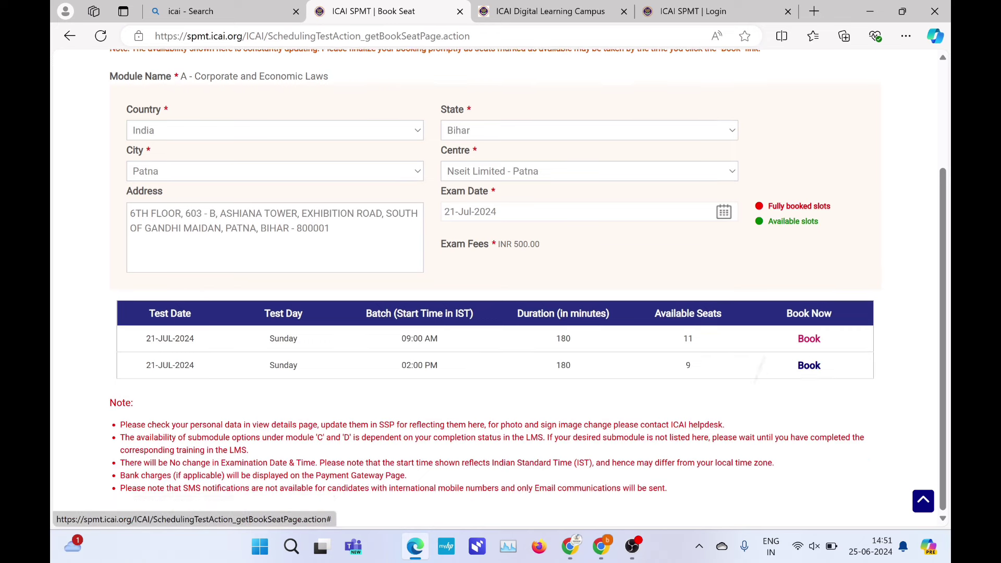
pyautogui.click(809, 353)
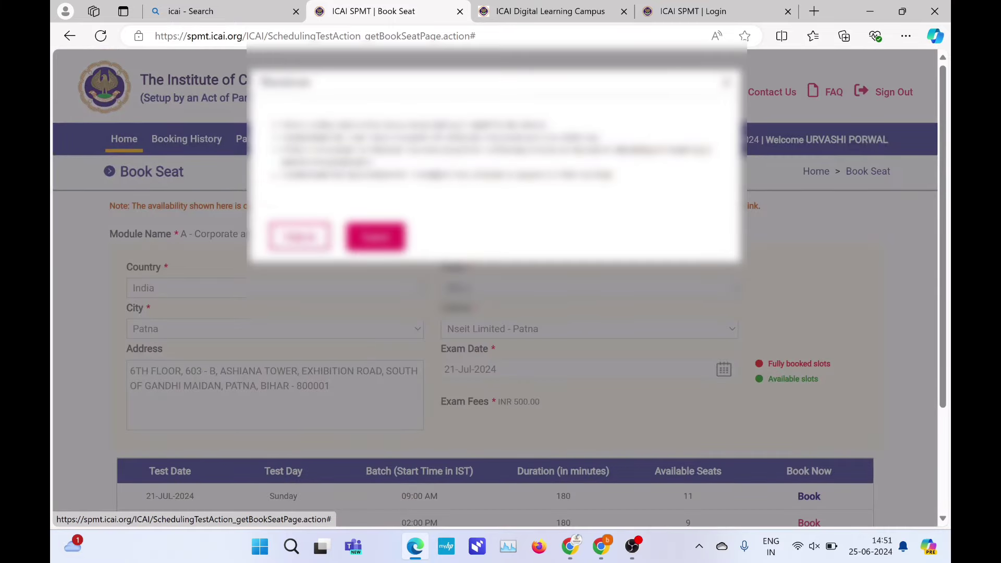
# - Accept and confirm the booking through to the payment page, and choose to pay through UPI QR Code
pyautogui.click(299, 237)
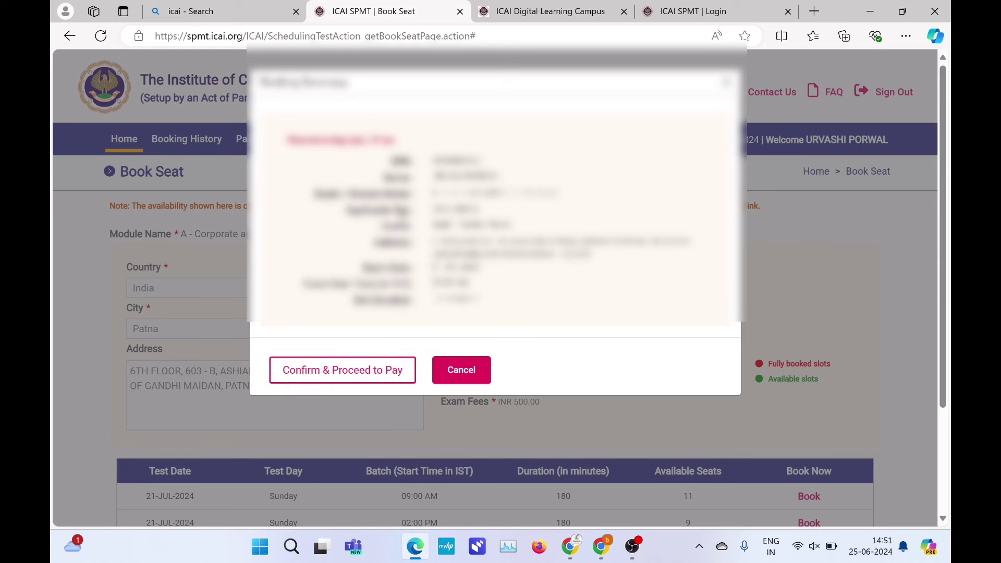
pyautogui.click(328, 375)
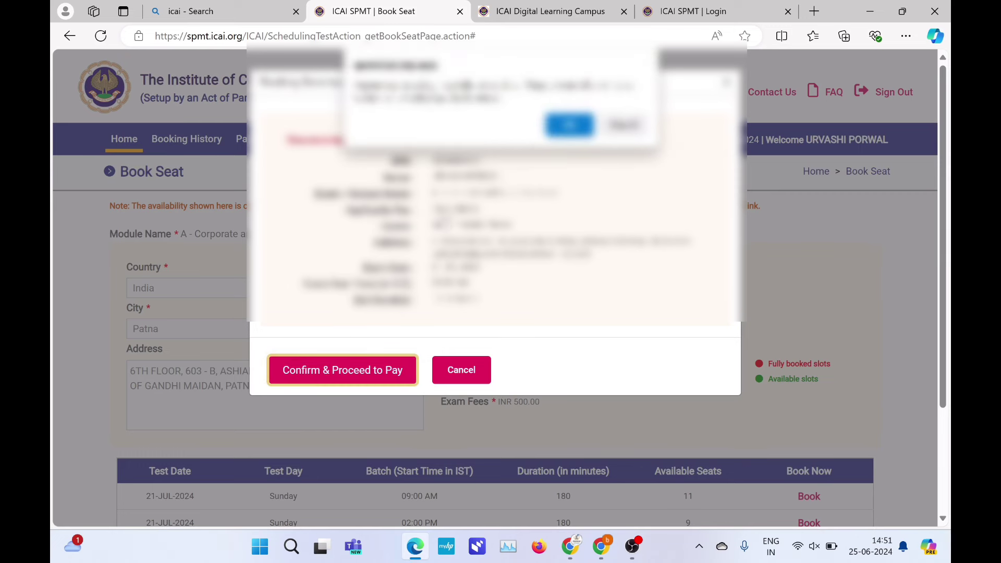
pyautogui.click(560, 126)
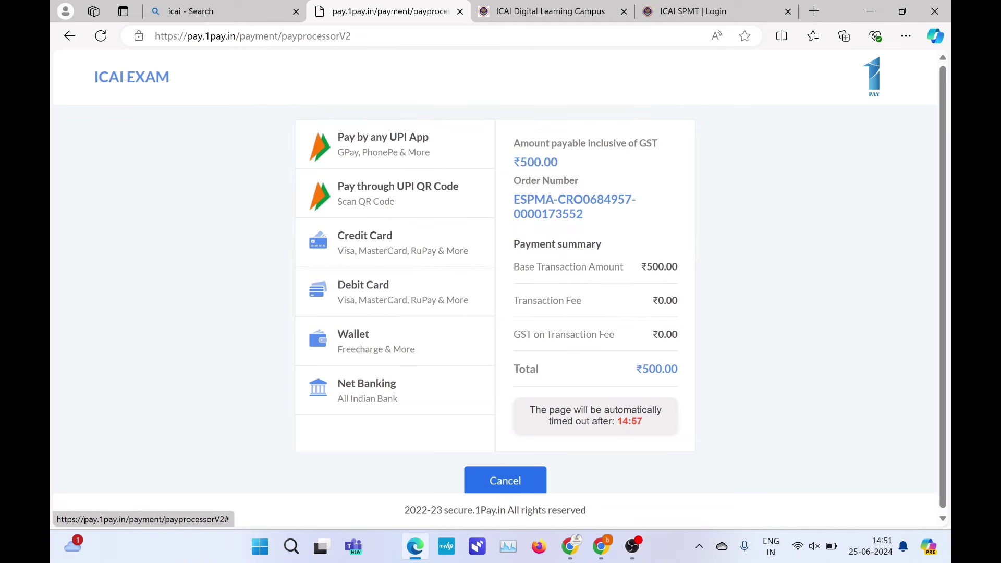
pyautogui.click(398, 201)
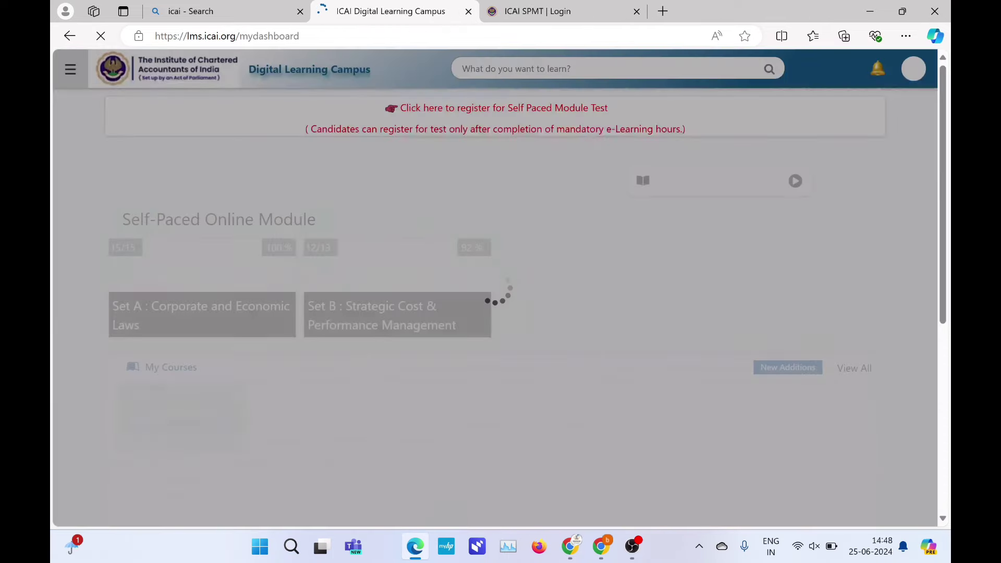
# - Switch to the ICAI Digital Learning Campus and review the Self-Paced Online Module sets and their completion progress on the dashboard
pyautogui.press('Escape')
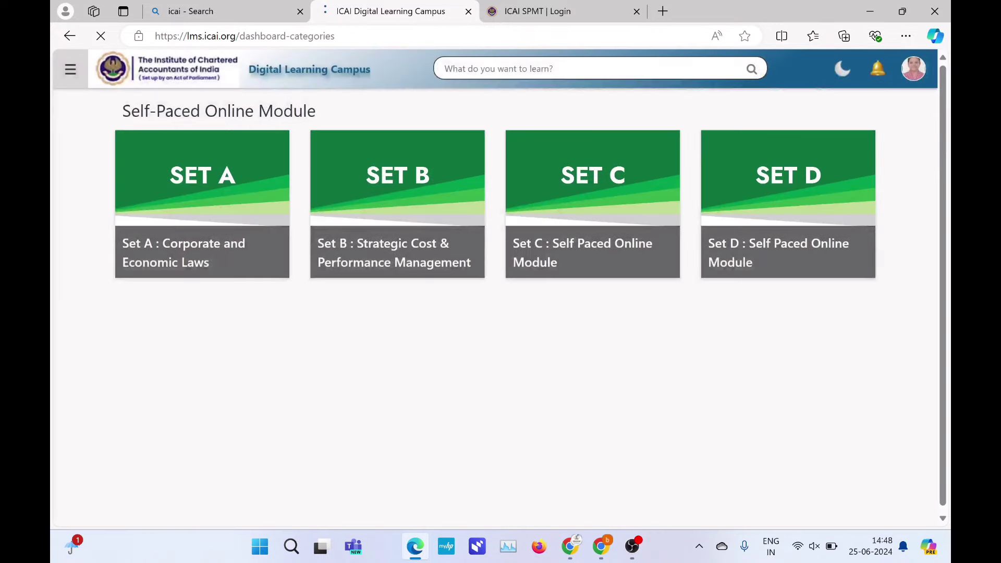
pyautogui.click(70, 69)
pyautogui.click(141, 134)
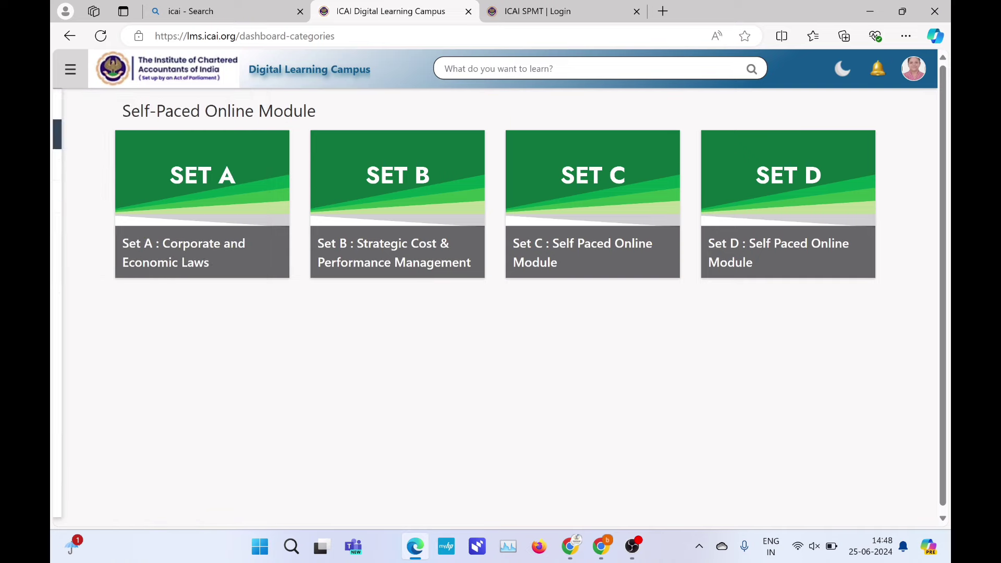
pyautogui.click(71, 70)
pyautogui.click(110, 105)
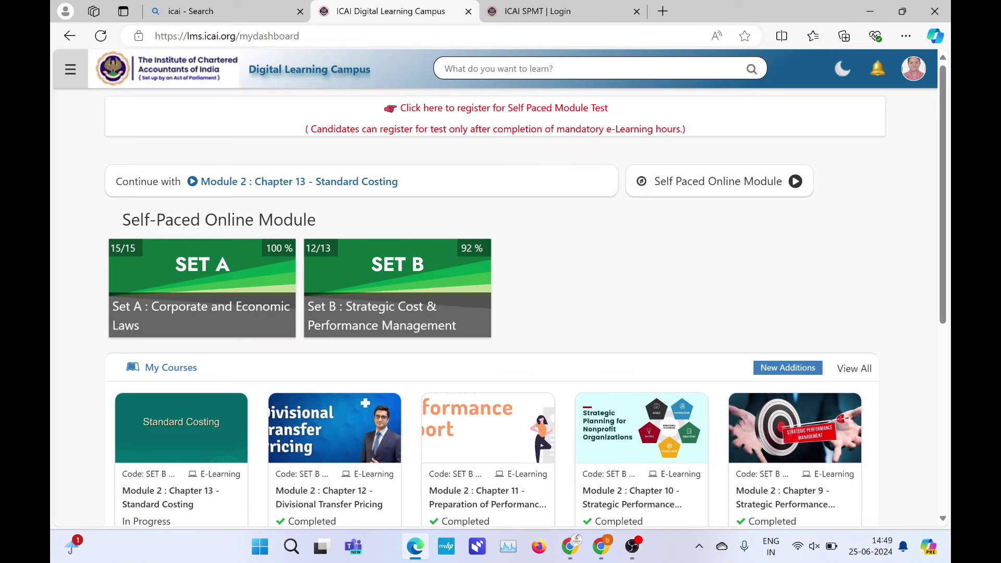
pyautogui.hotkey('ctrl', 'Tab')
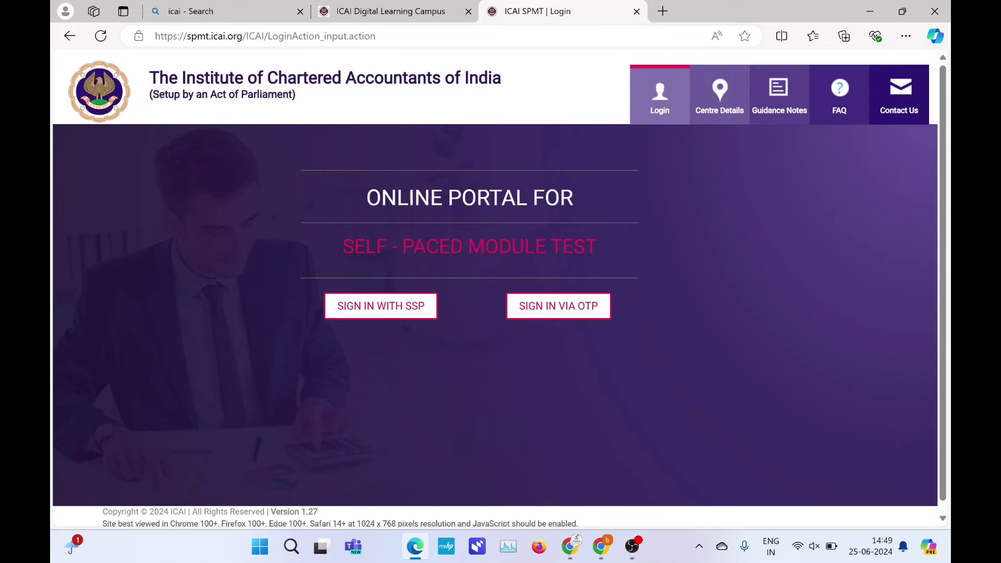
pyautogui.hotkey('ctrl', 'shift', 'Tab')
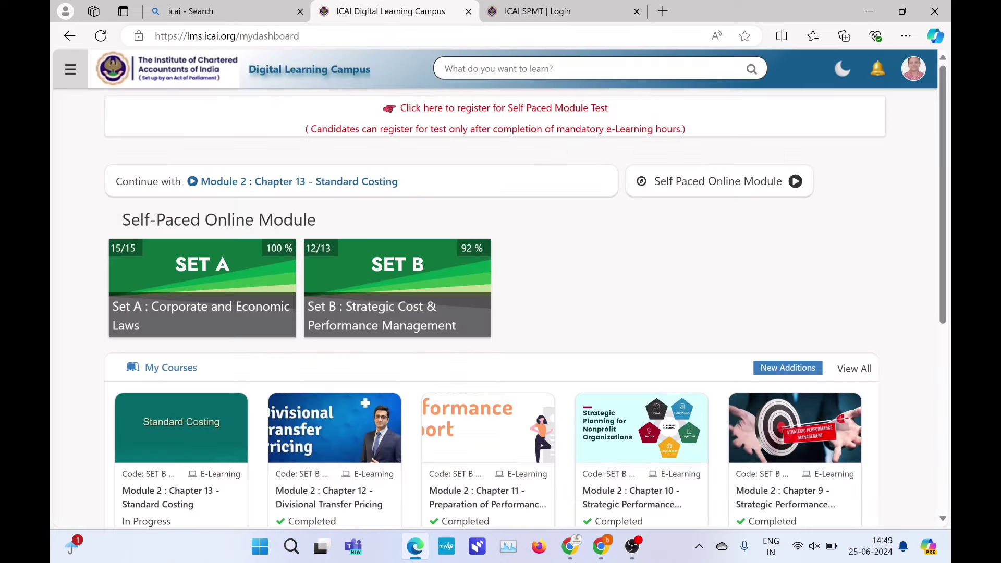